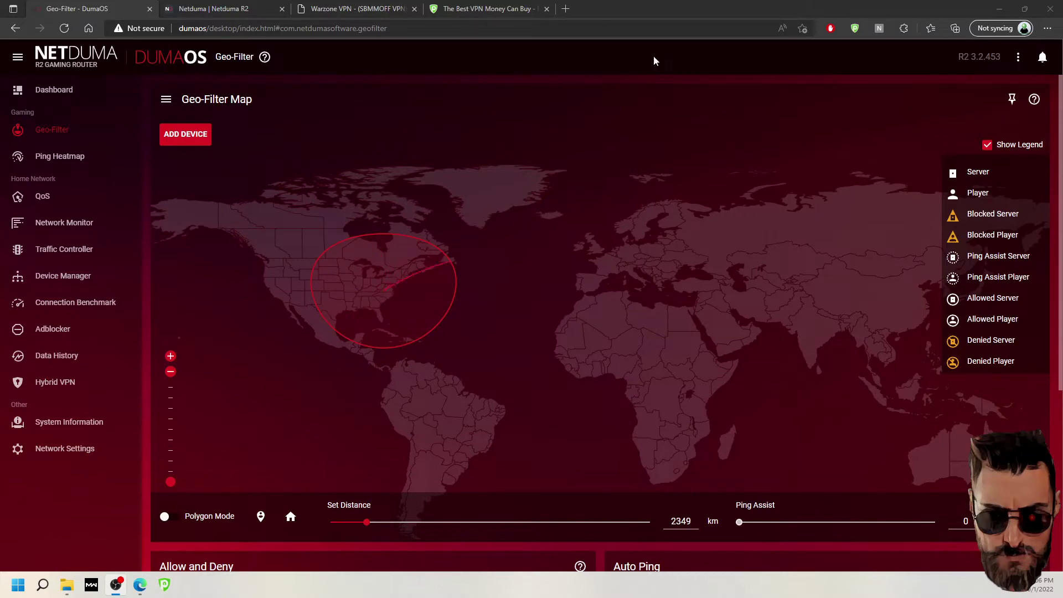
View the Netduma R2 product page, then ping the CoD: Warzone servers on the Ping Heatmap
left_click(211, 9)
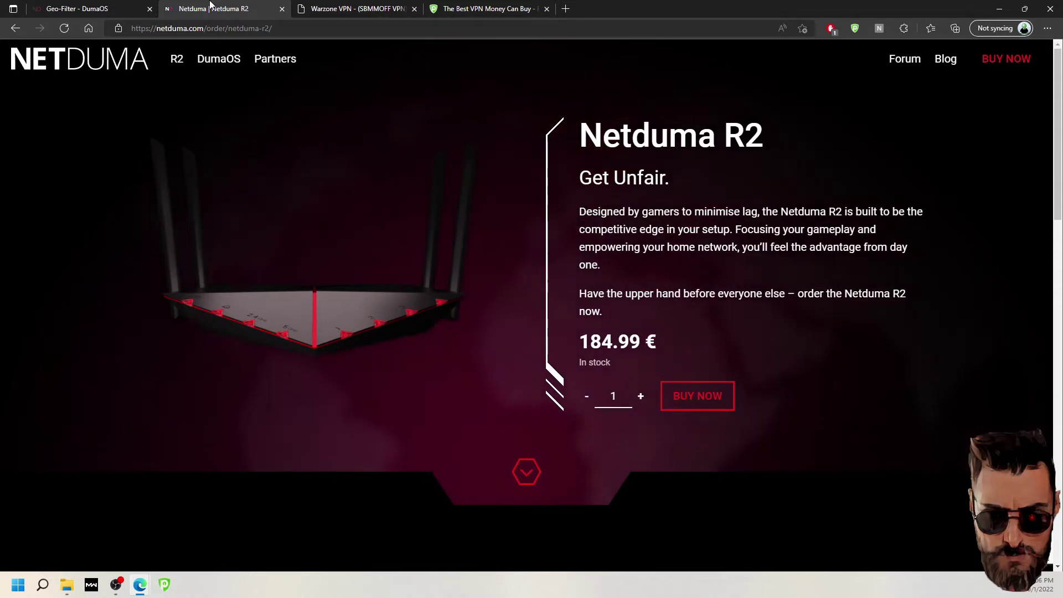
left_click(83, 8)
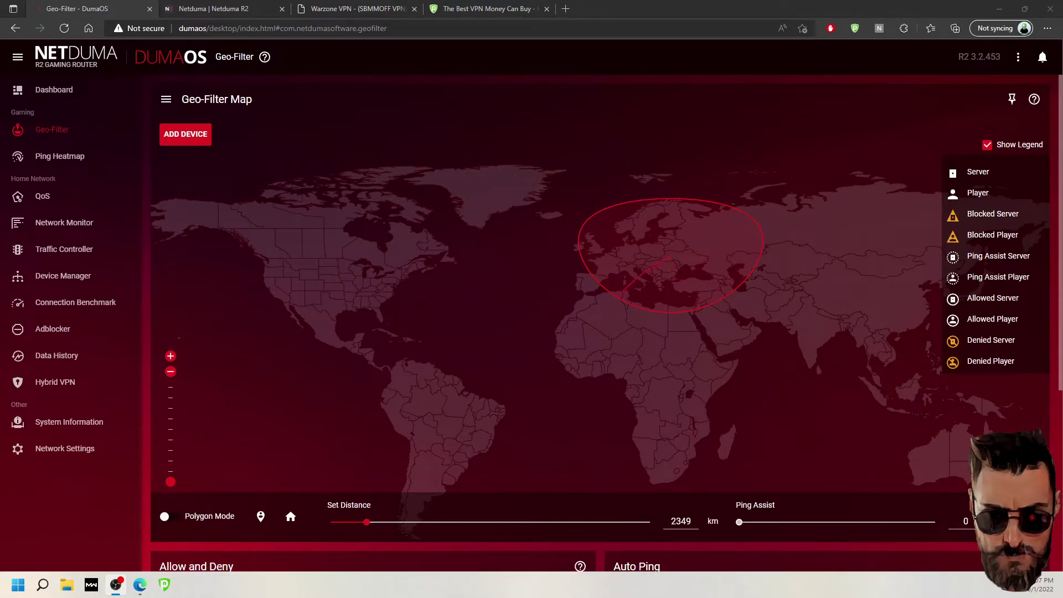
left_click(70, 161)
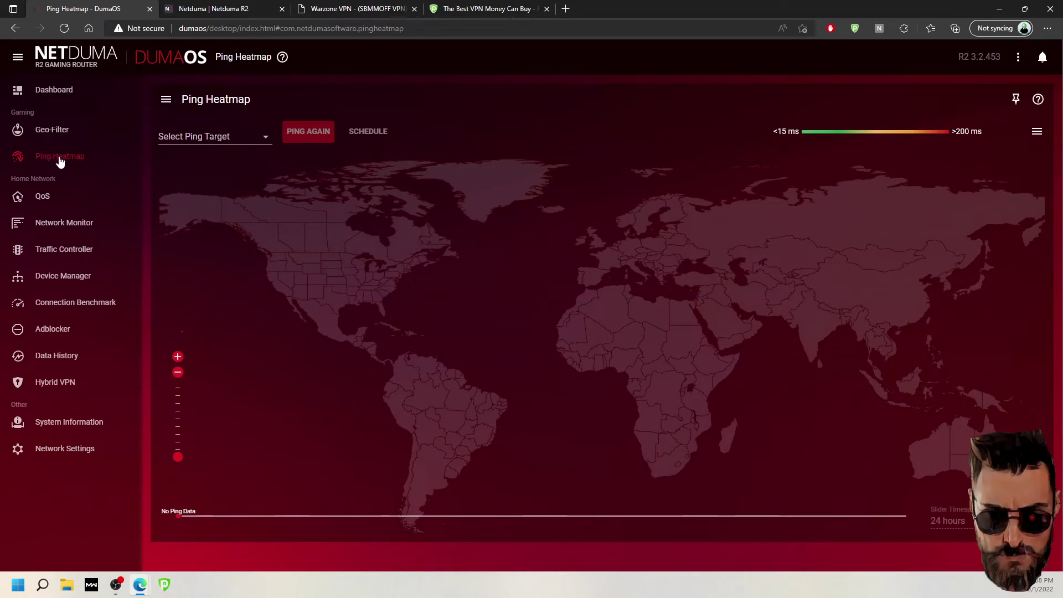
left_click(229, 141)
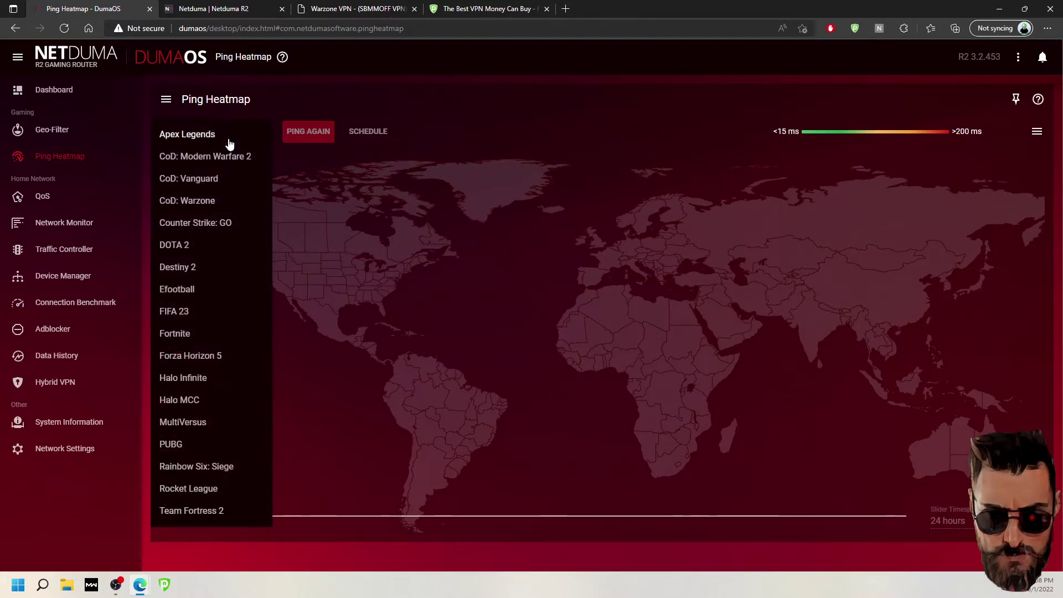
left_click(210, 202)
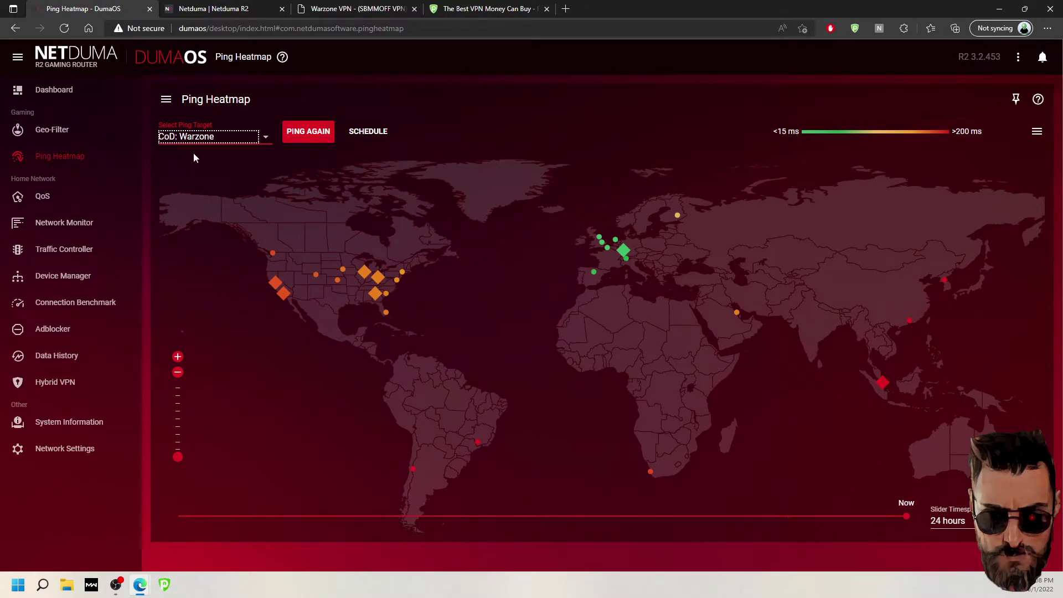
left_click(203, 137)
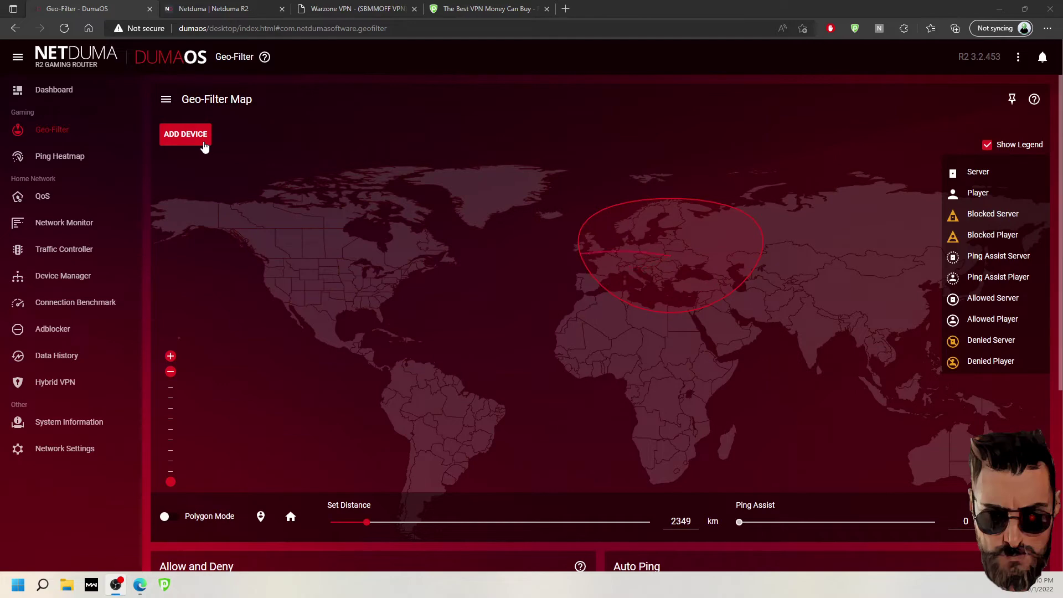
Add the PlayStation as a manually configured console with Filtering Mode turned off
left_click(203, 146)
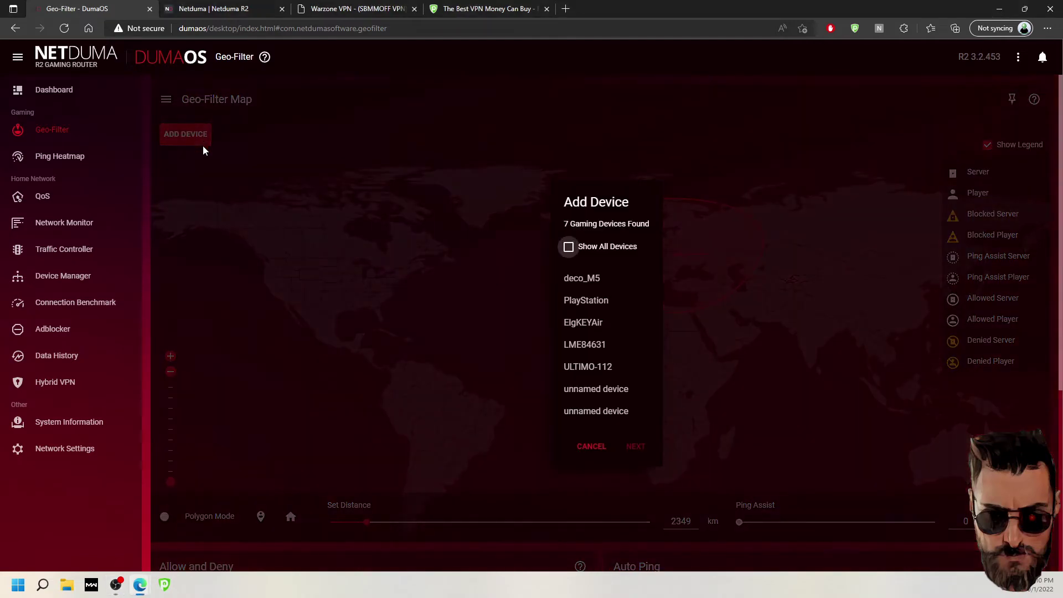
left_click(596, 304)
left_click(636, 449)
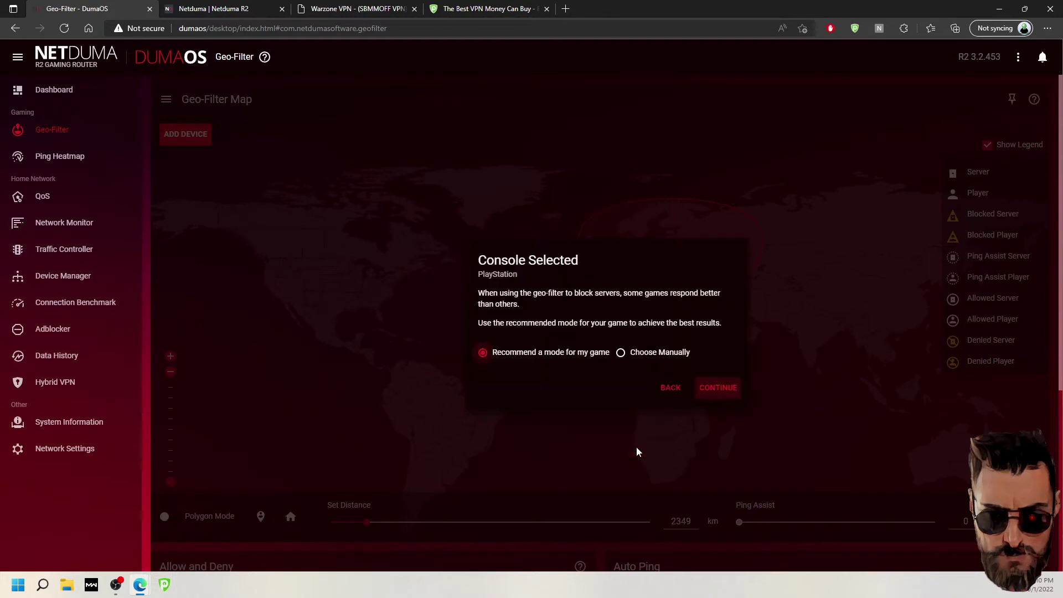
left_click(640, 354)
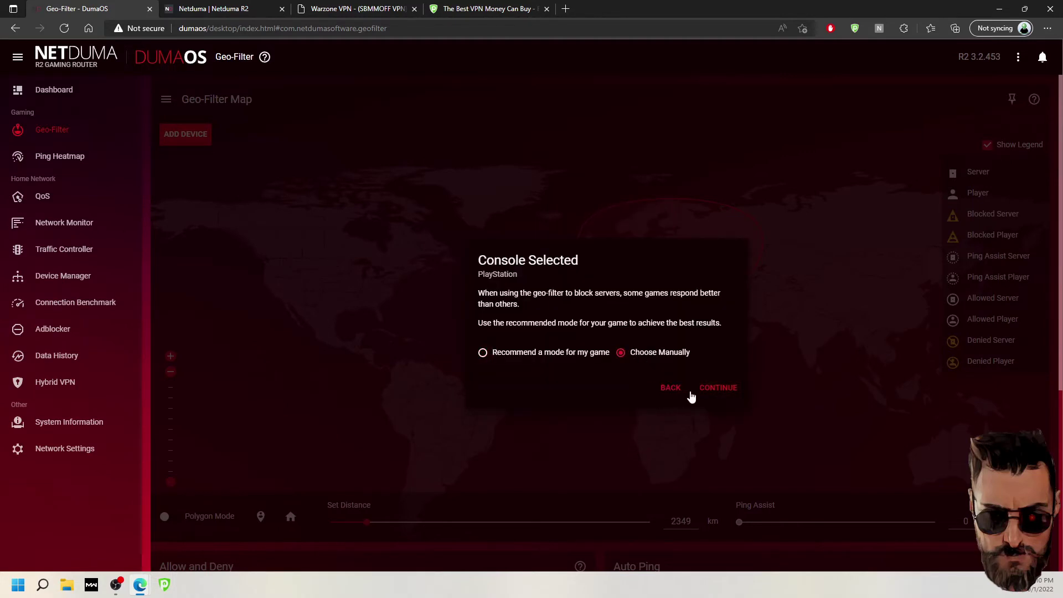
left_click(718, 391)
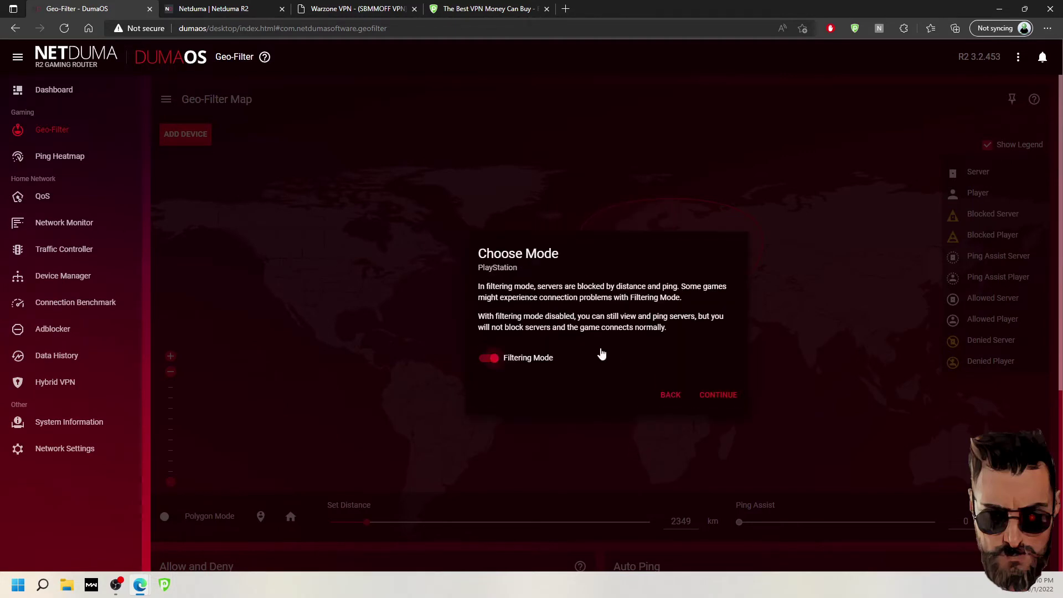
left_click(491, 360)
left_click(716, 396)
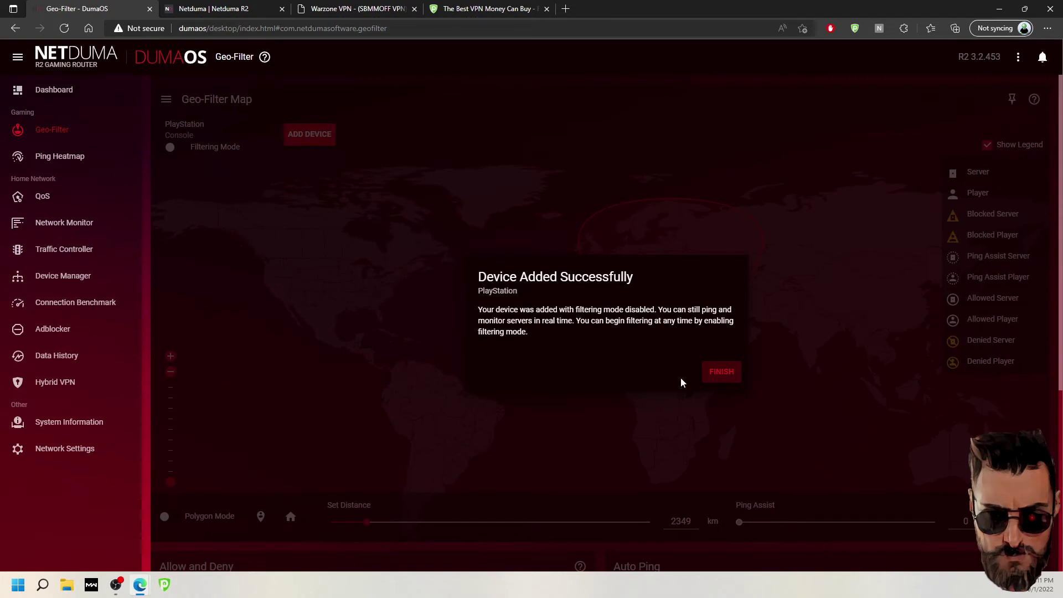
left_click(720, 373)
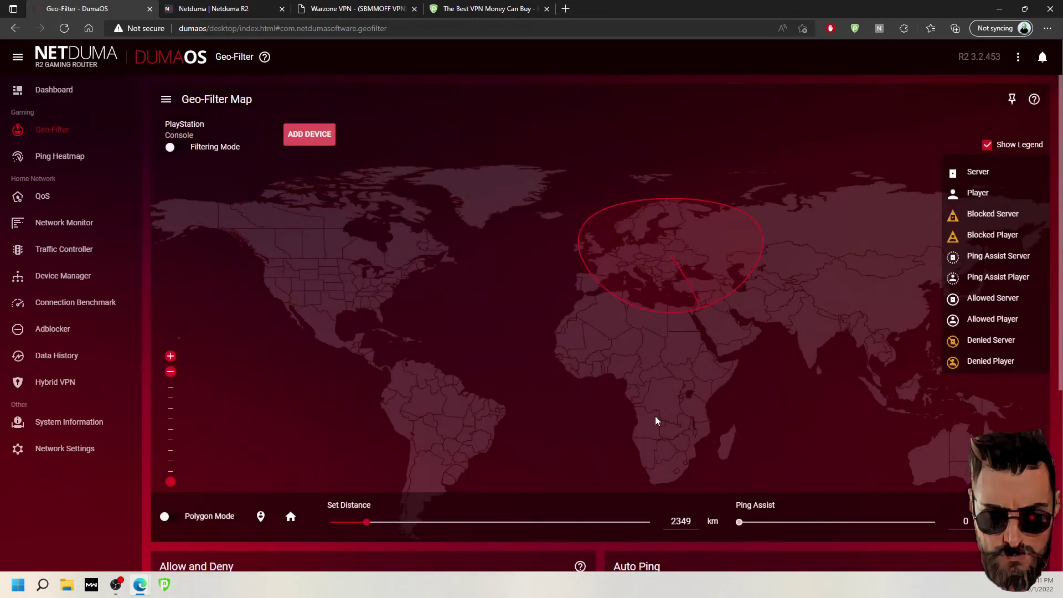
Set home over the eastern United States, set a 1969 km distance, and enable PlayStation filtering
left_click(260, 525)
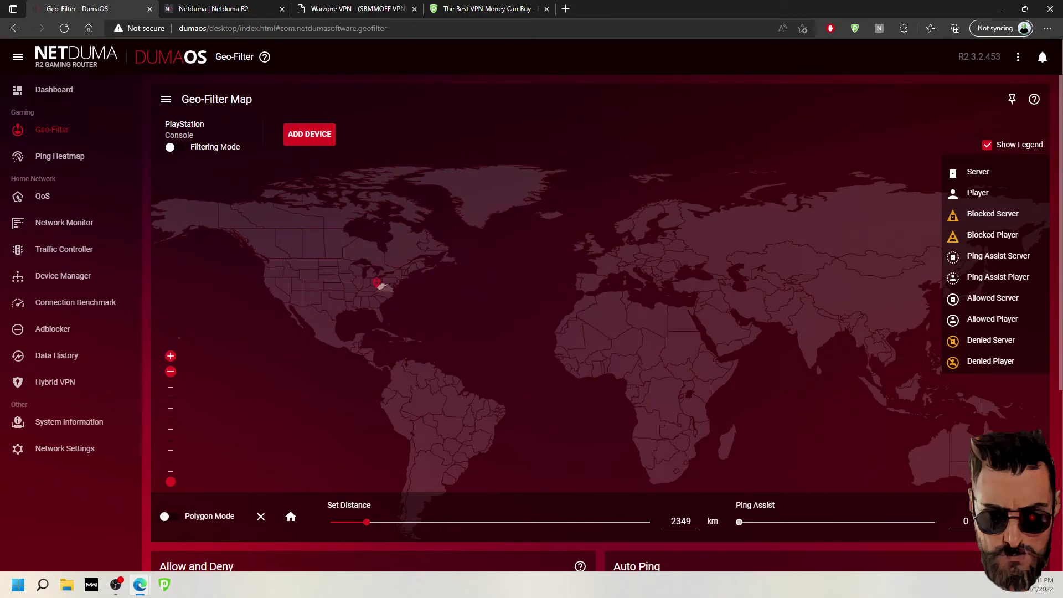
left_click(375, 287)
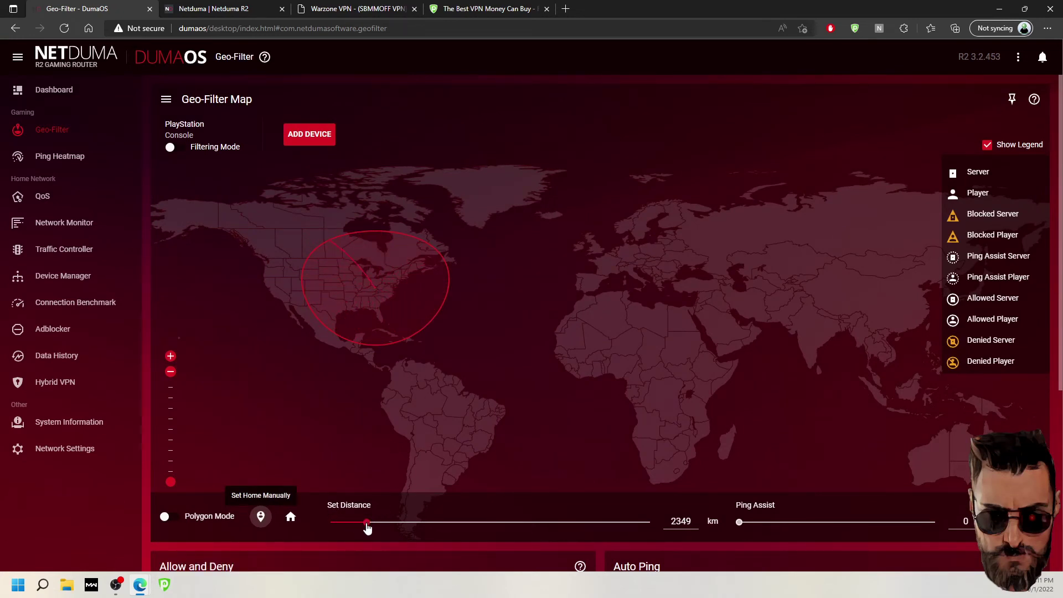
mouse_move(367, 528)
left_mouse_down()
mouse_move(392, 530)
mouse_move(360, 528)
left_mouse_up()
mouse_move(740, 525)
left_mouse_down()
mouse_move(921, 523)
mouse_move(740, 526)
left_mouse_up()
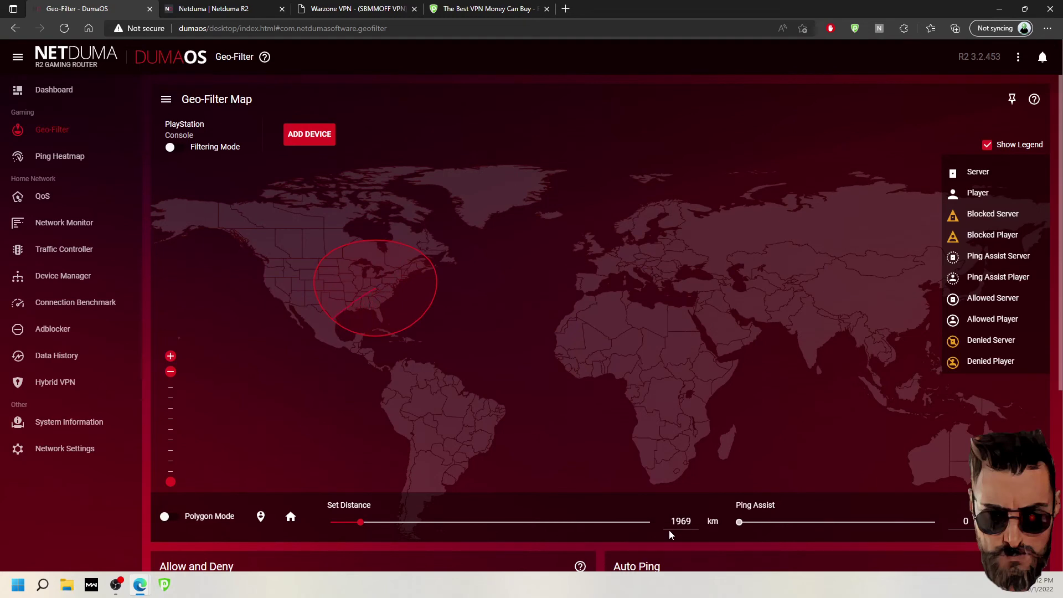
left_click(172, 150)
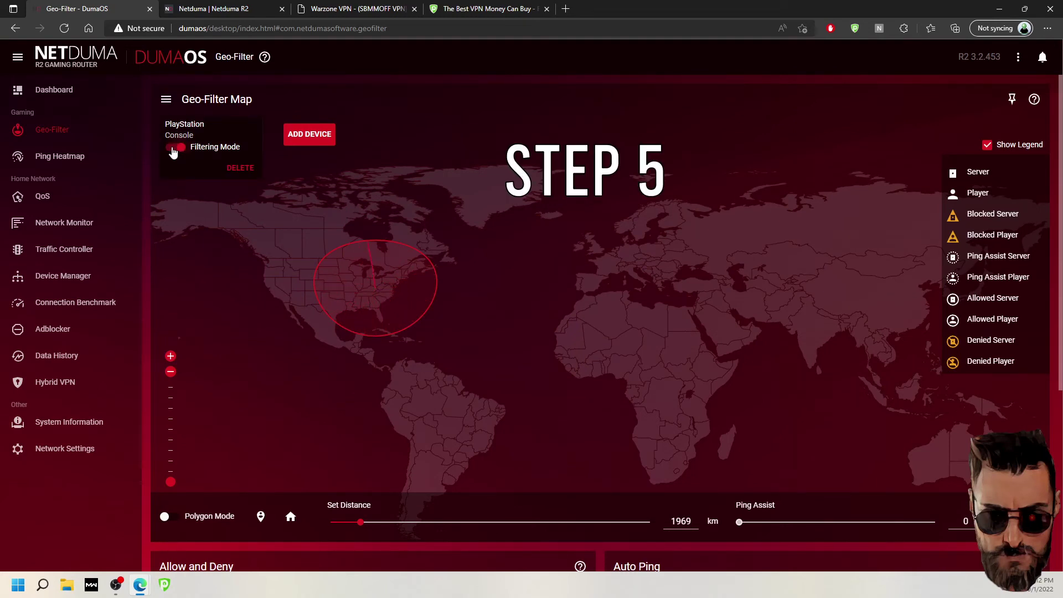
Resync the Geo-Filter data with the cloud from the Geo-Filter Map options
left_click(166, 101)
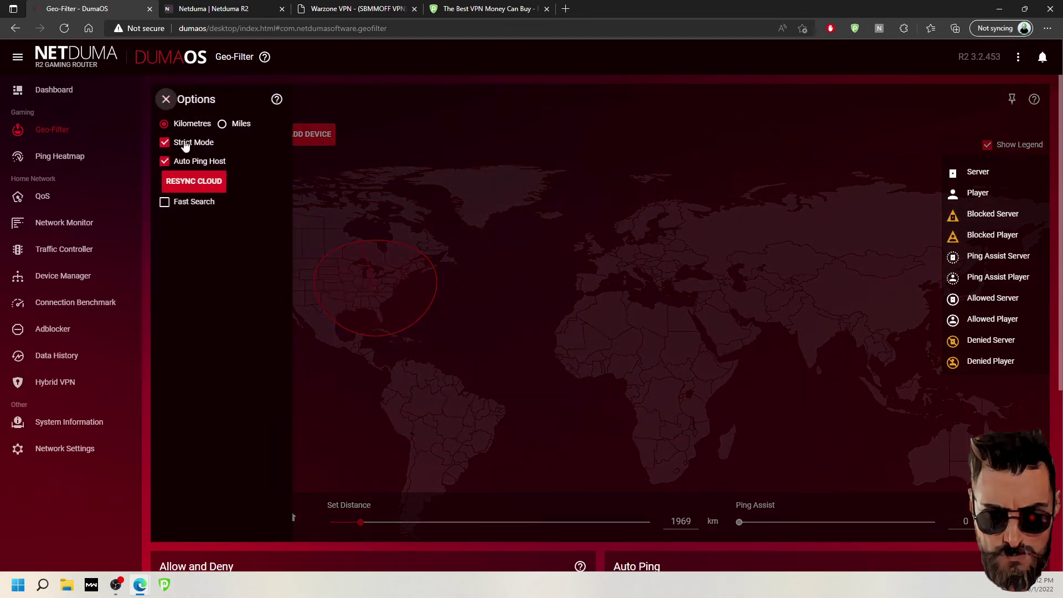
left_click(196, 183)
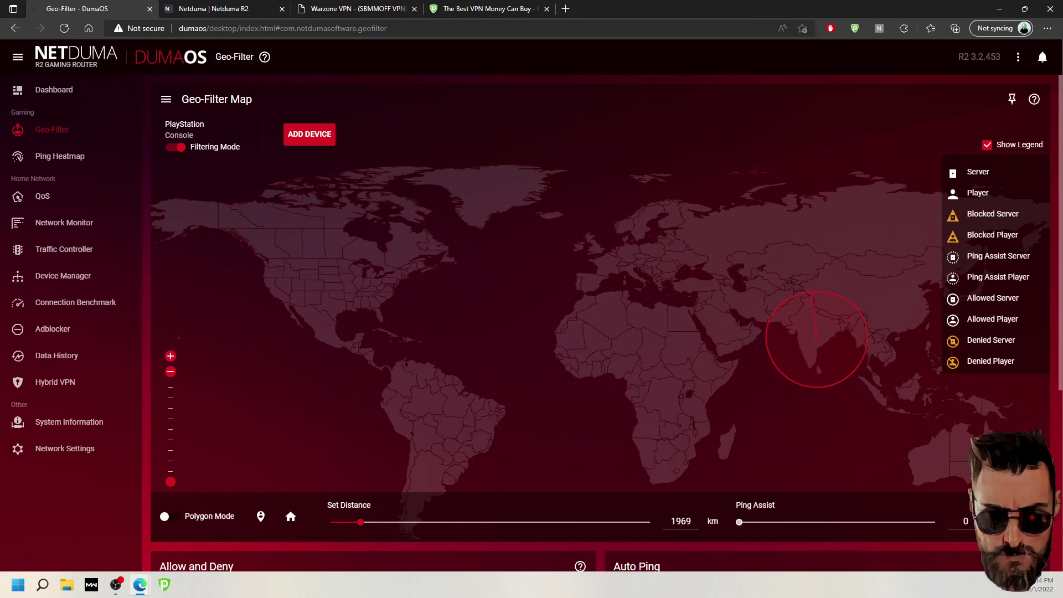
key("alt+Tab")
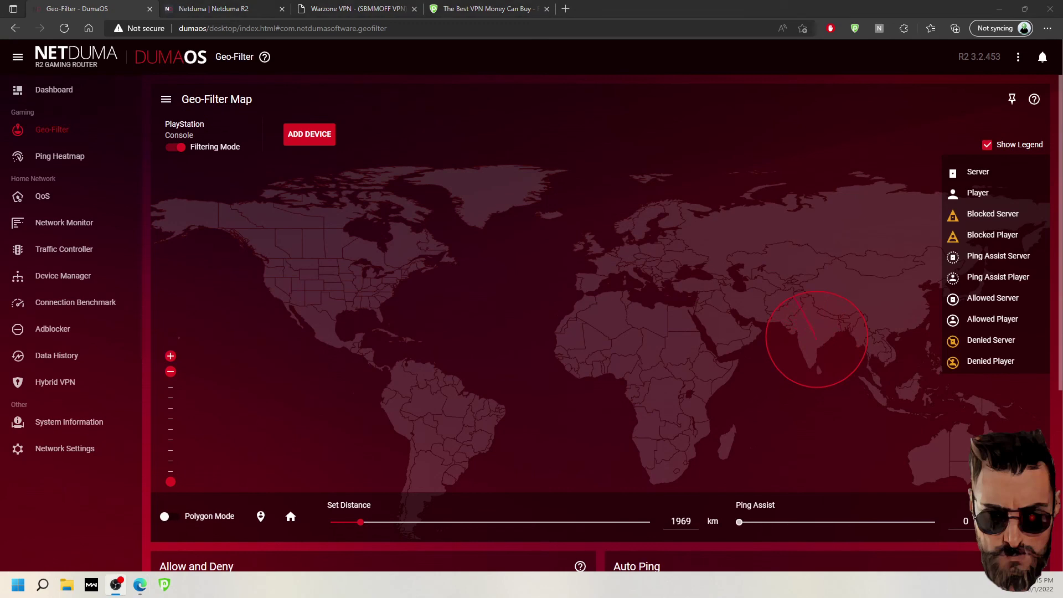